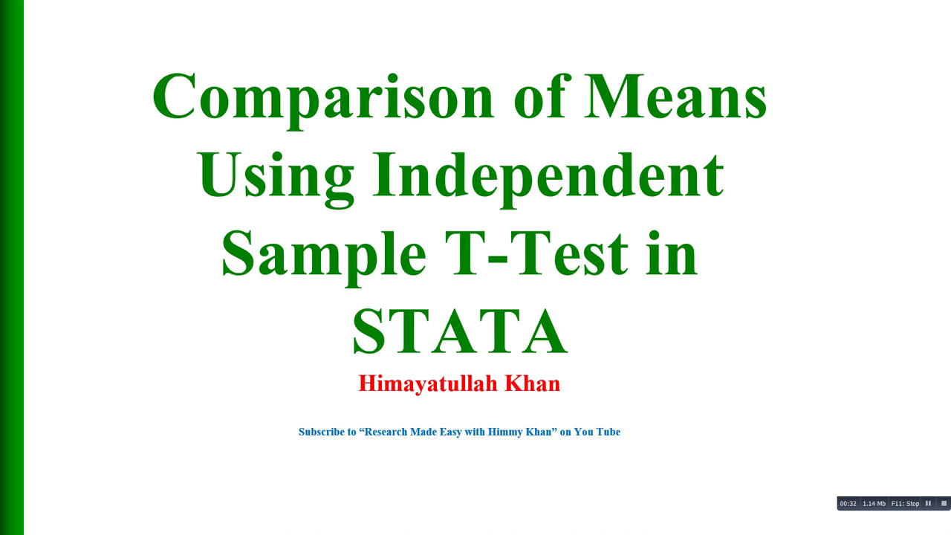
End the slideshow, put PowerPoint away, and launch StataSE from the Stata11 folder.
key("Right")
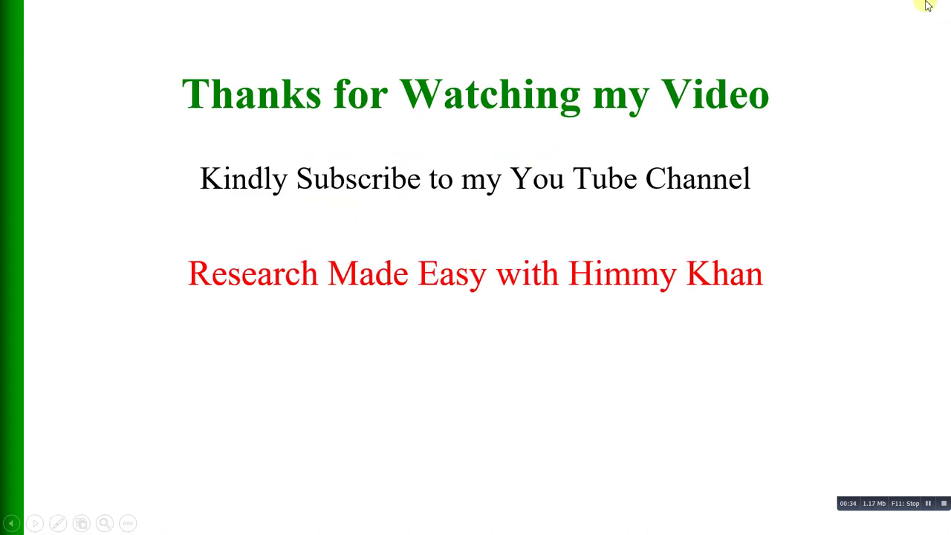
key("Escape")
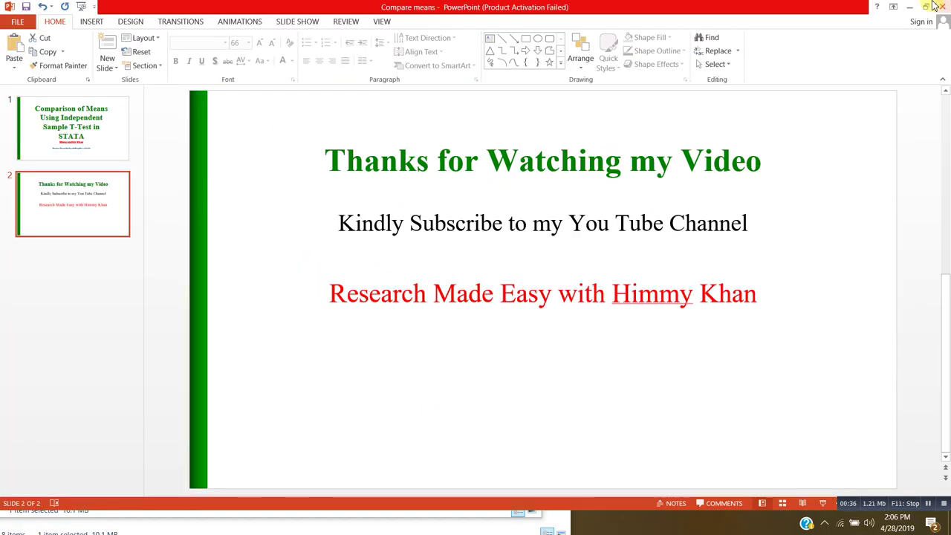
left_click(910, 7)
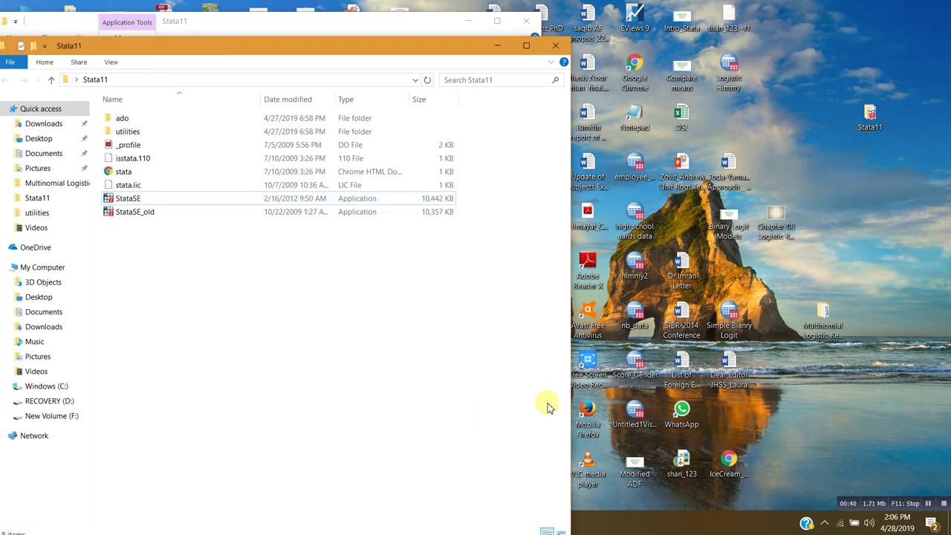
left_click(141, 199)
double_click(141, 199)
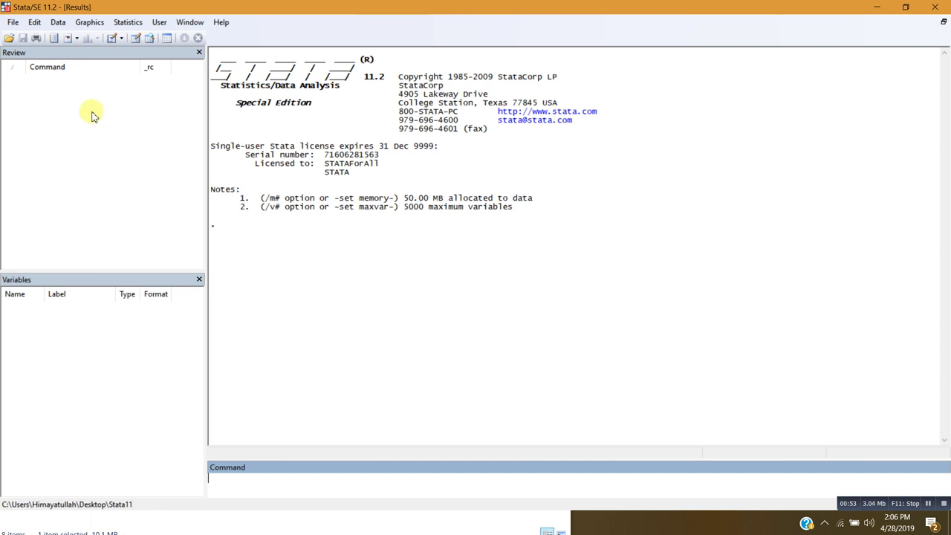
Load the bpwide.dta dataset from the example datasets installed with Stata.
left_click(13, 23)
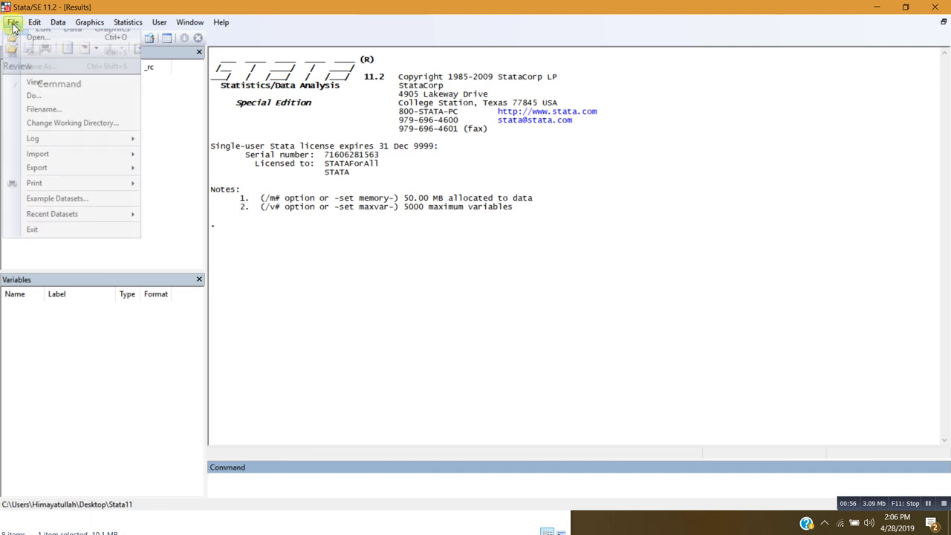
left_click(65, 201)
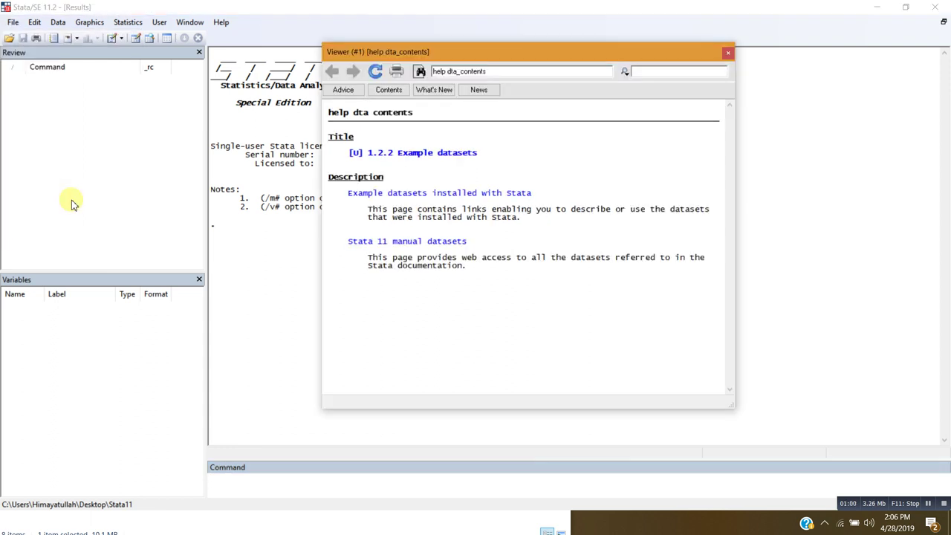
left_click(437, 193)
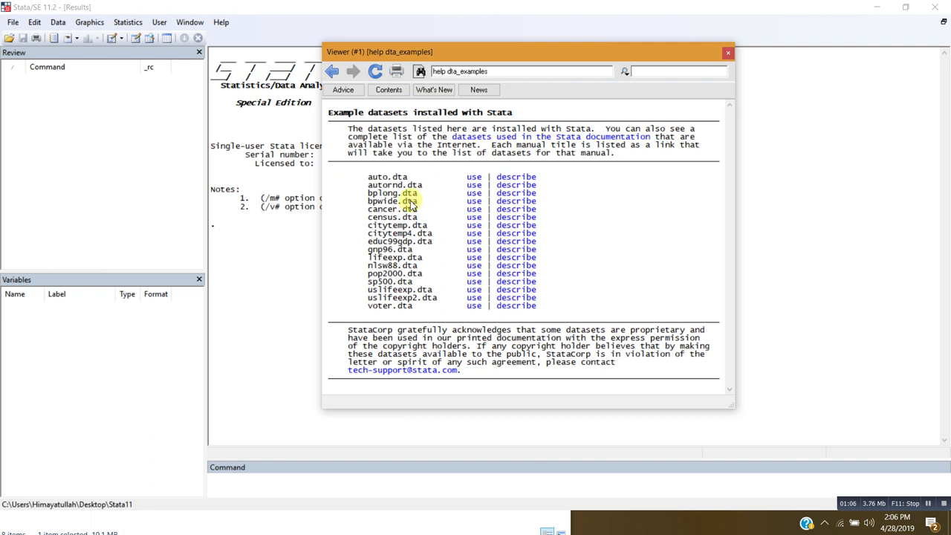
left_click(472, 208)
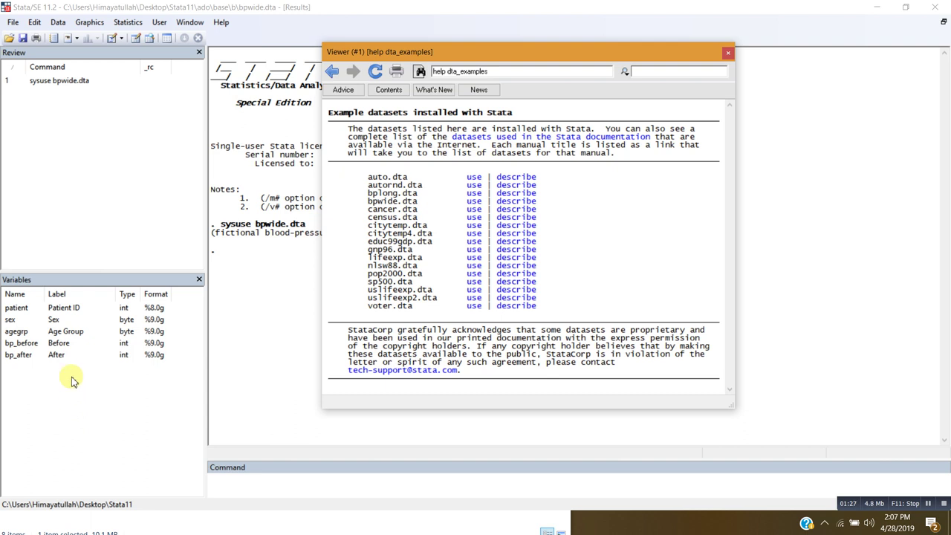
Examine the bpwide records in a maximized Data Editor, then close the editor.
left_click(137, 39)
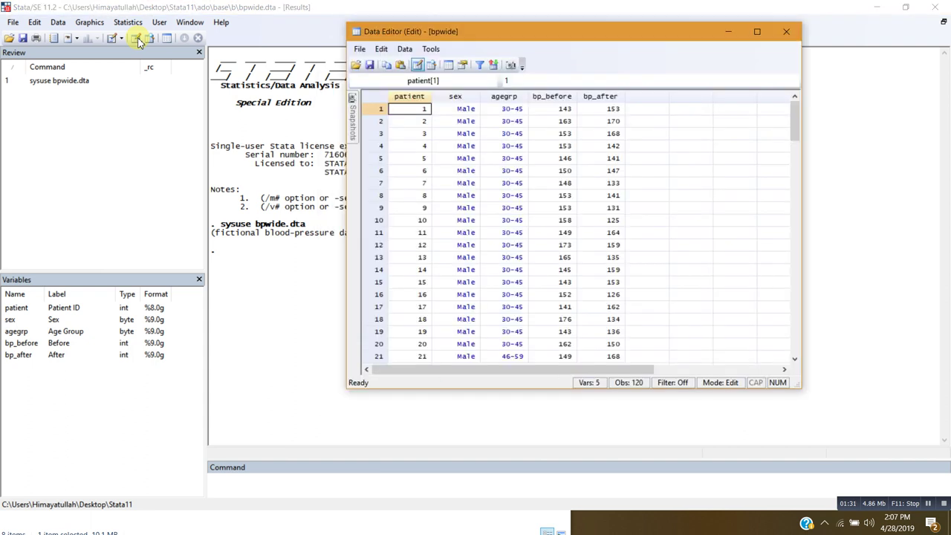
left_click(757, 31)
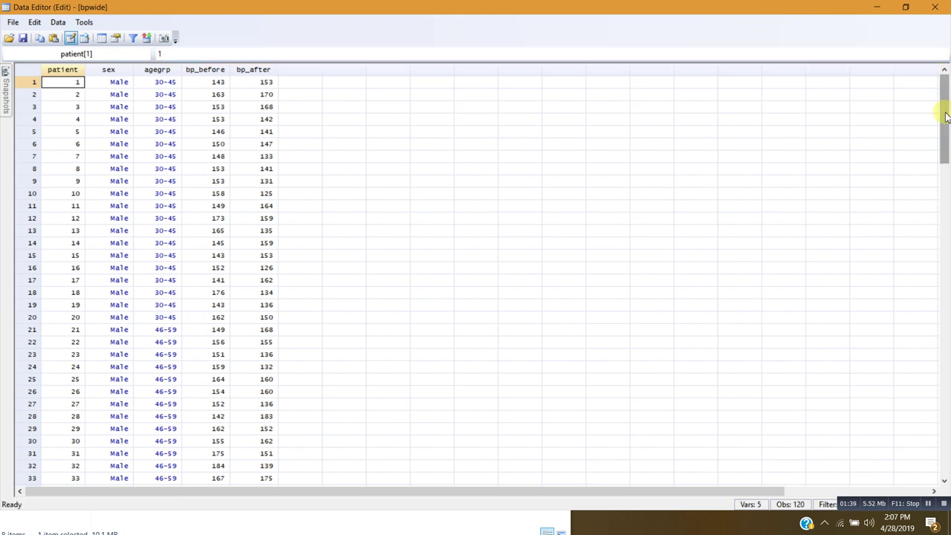
left_click_drag(946, 116, 928, 94)
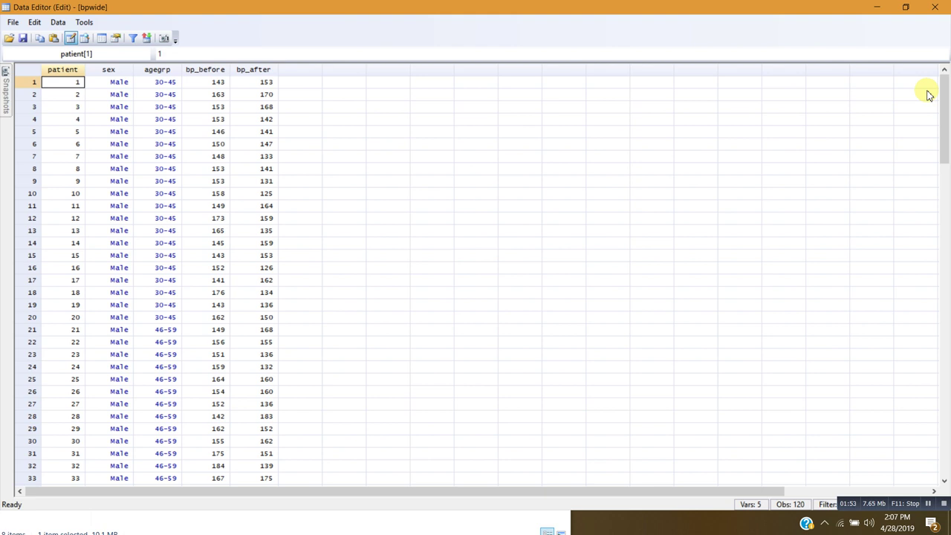
left_click(934, 8)
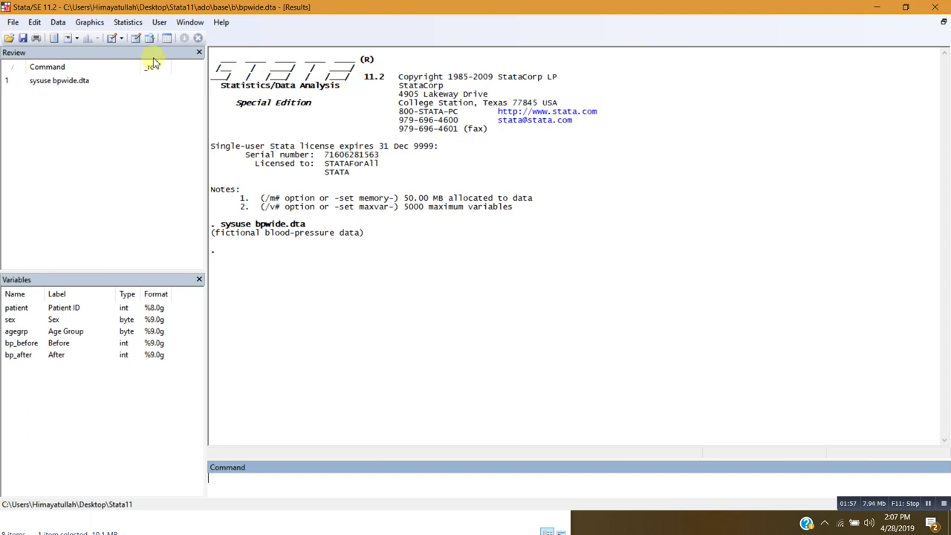
Start a histogram with bp_after as its variable.
left_click(86, 24)
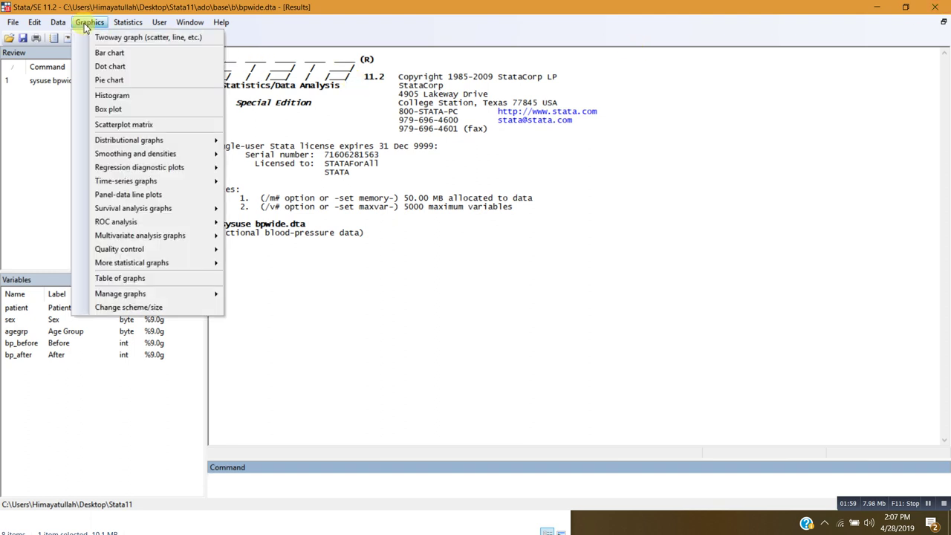
left_click(105, 97)
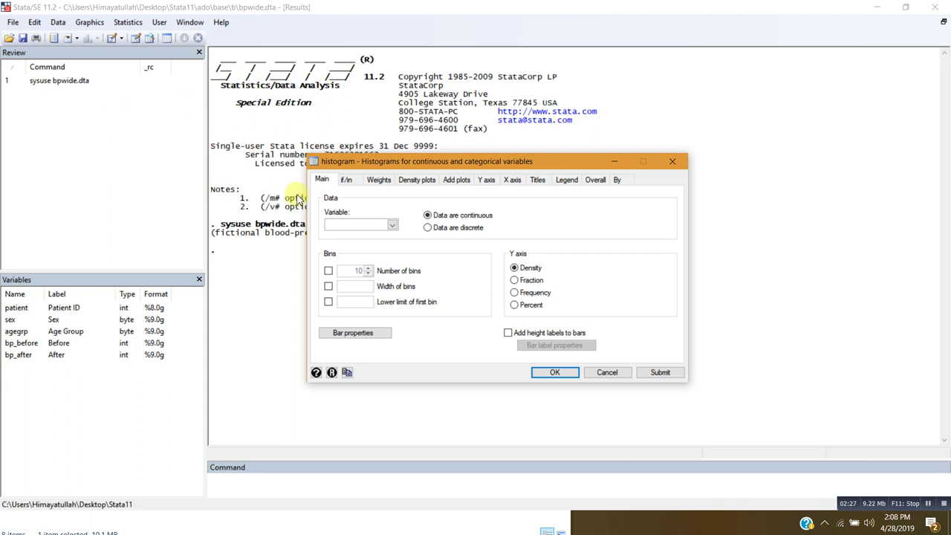
left_click(392, 225)
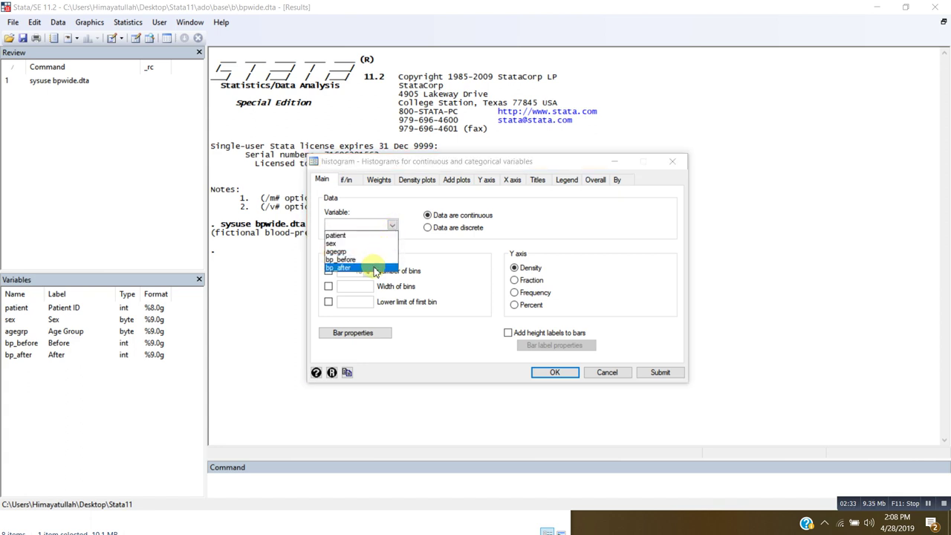
left_click(374, 269)
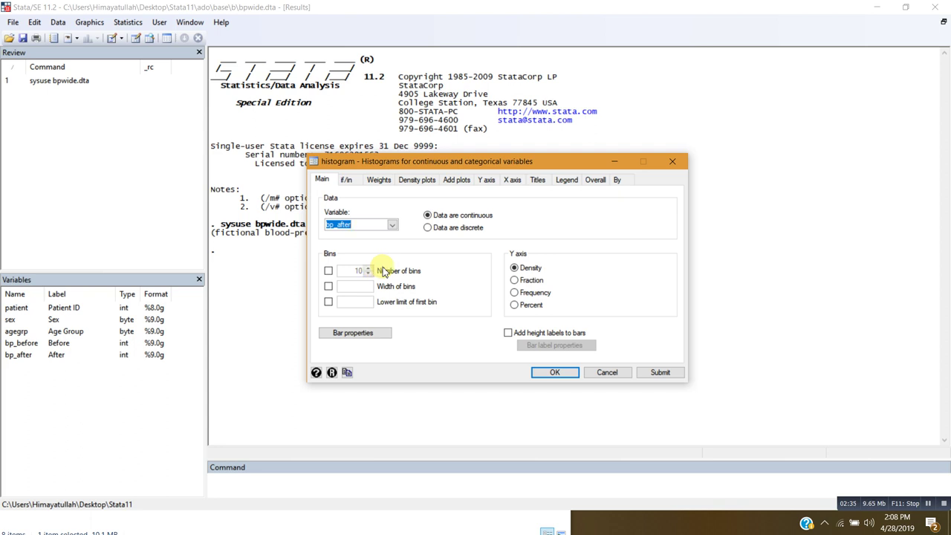
Split the histogram into subgraphs by the variable sex and draw it.
left_click(618, 181)
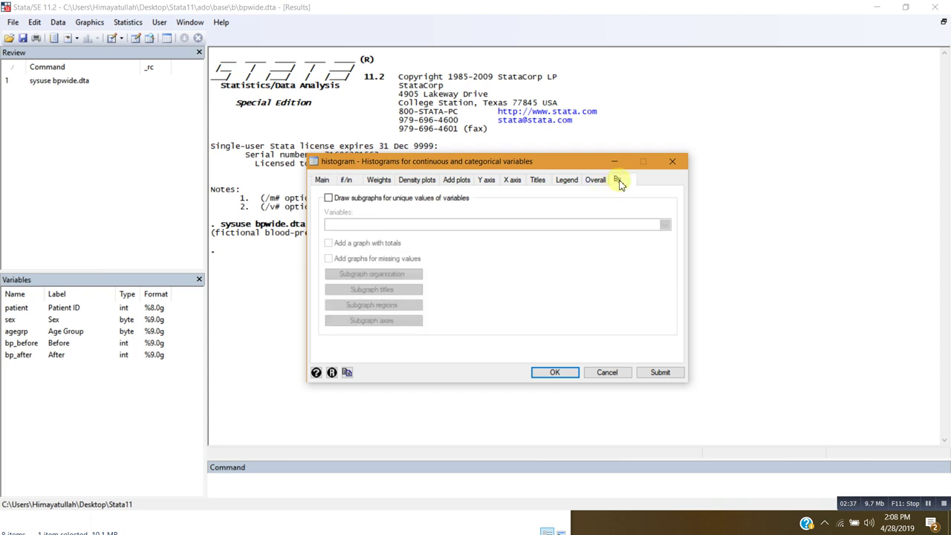
left_click(328, 198)
left_click(357, 224)
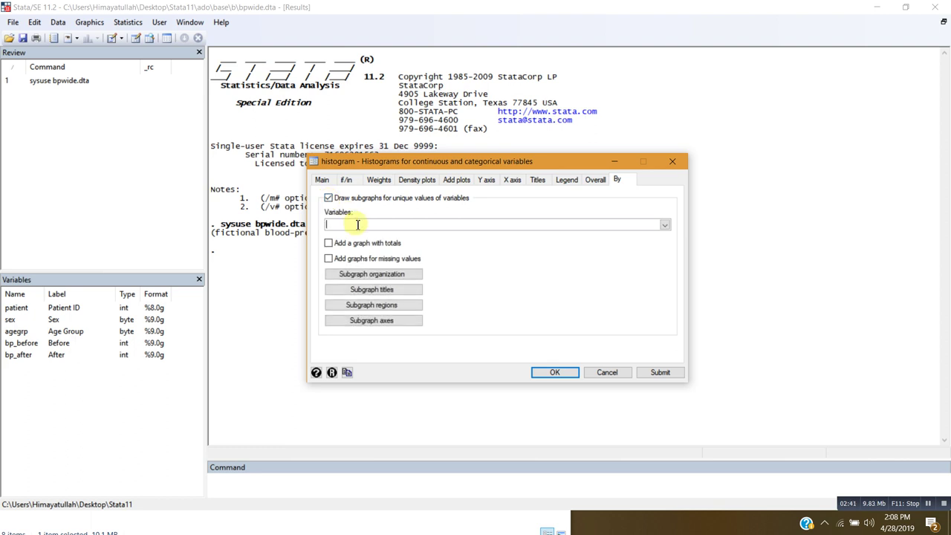
type("sex")
left_click(665, 225)
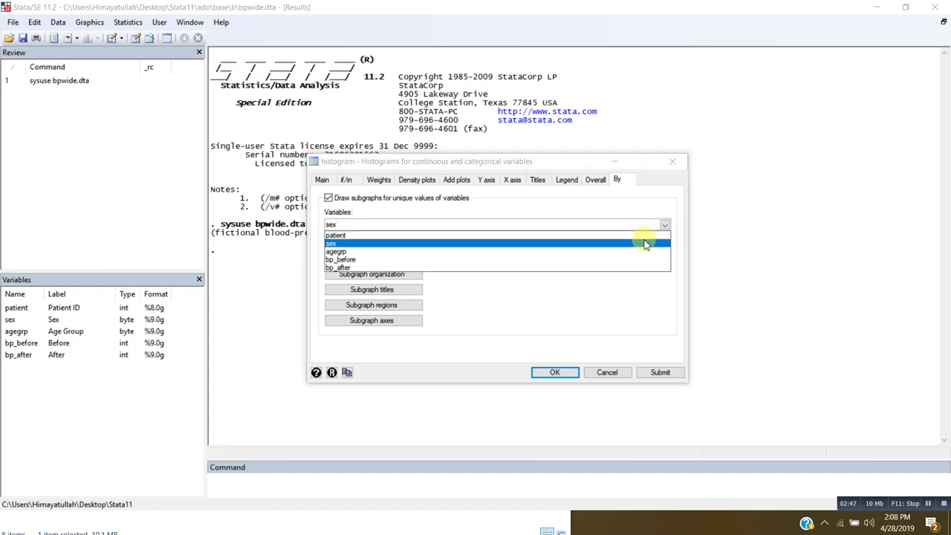
left_click(520, 224)
left_click(660, 373)
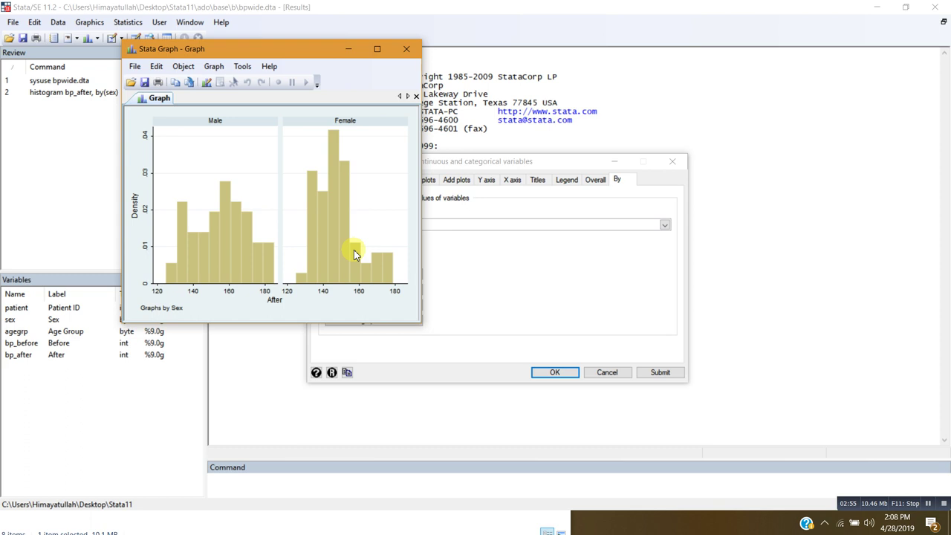
Enlarge the histogram graph to compare the male and female distributions, then close it.
left_click(378, 50)
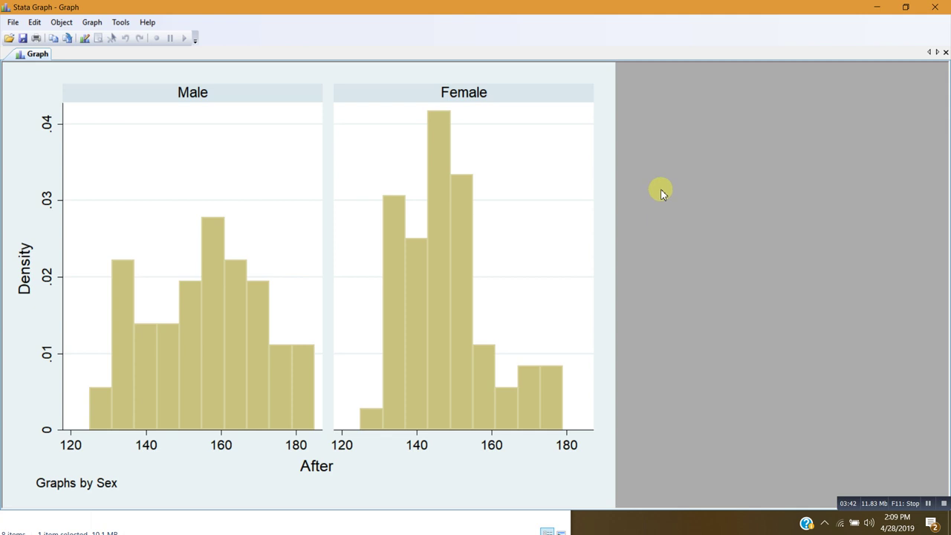
left_click(906, 6)
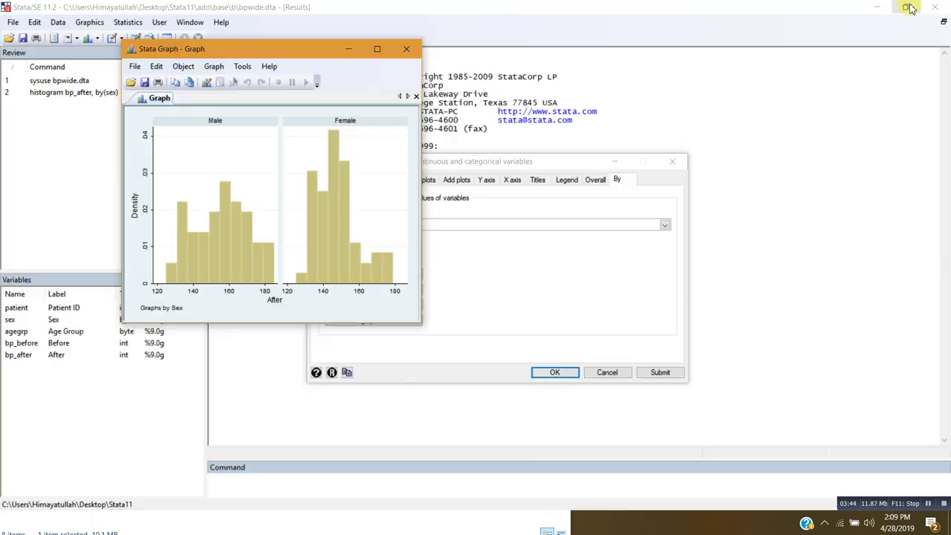
left_click(406, 51)
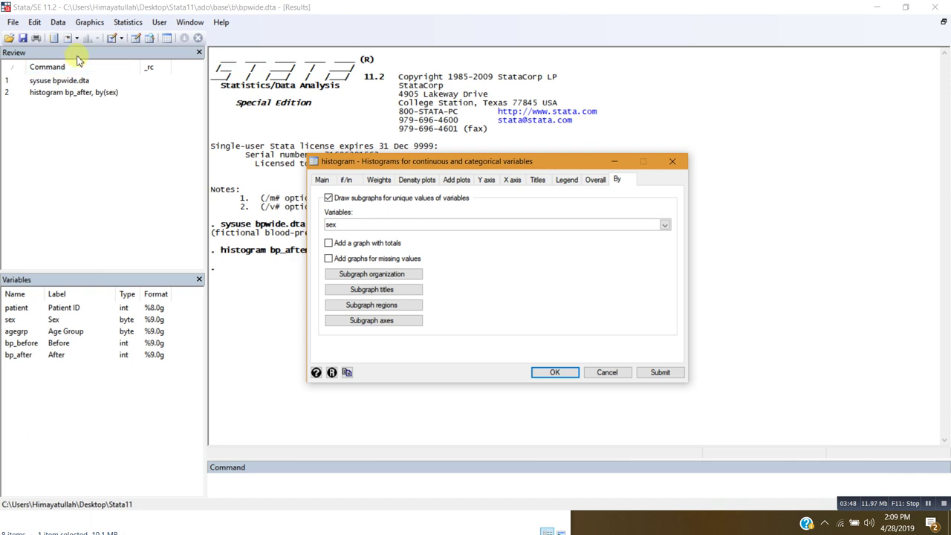
left_click(126, 22)
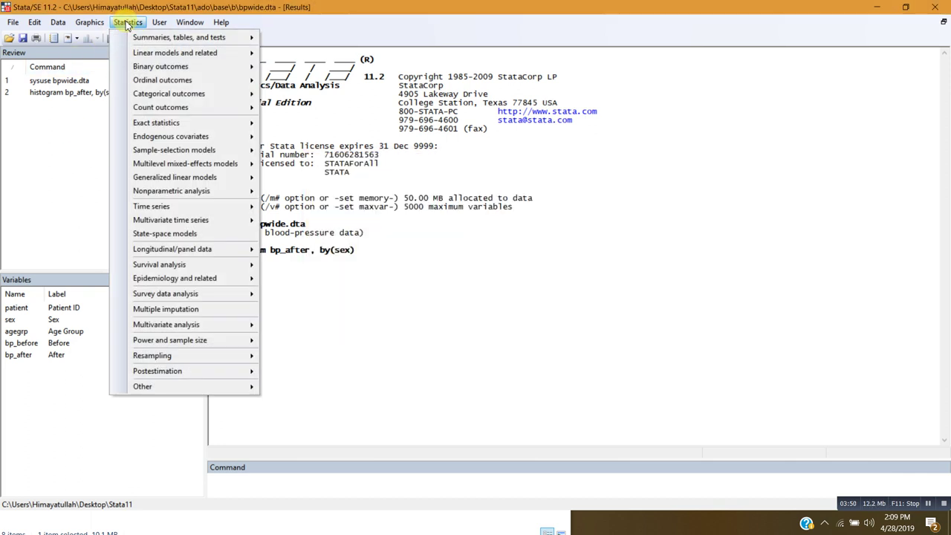
mouse_move(148, 39)
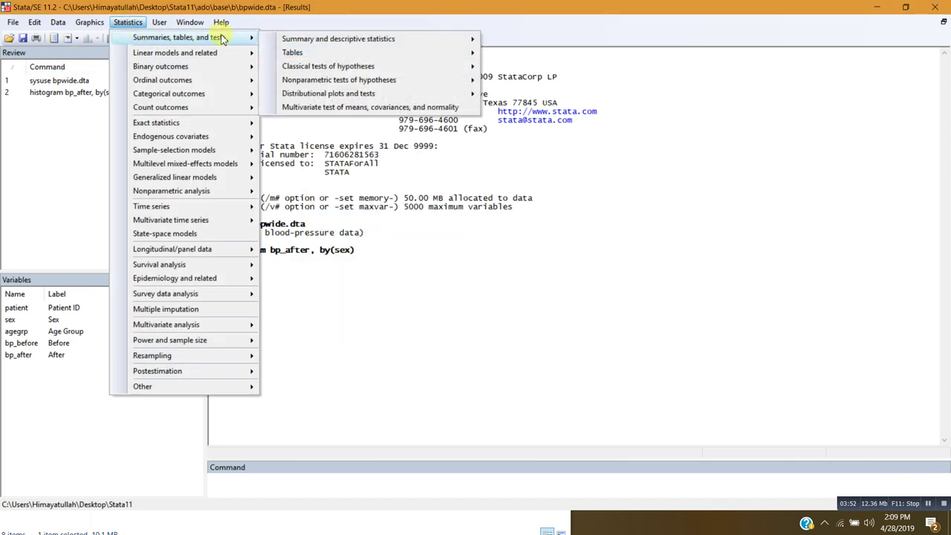
mouse_move(276, 38)
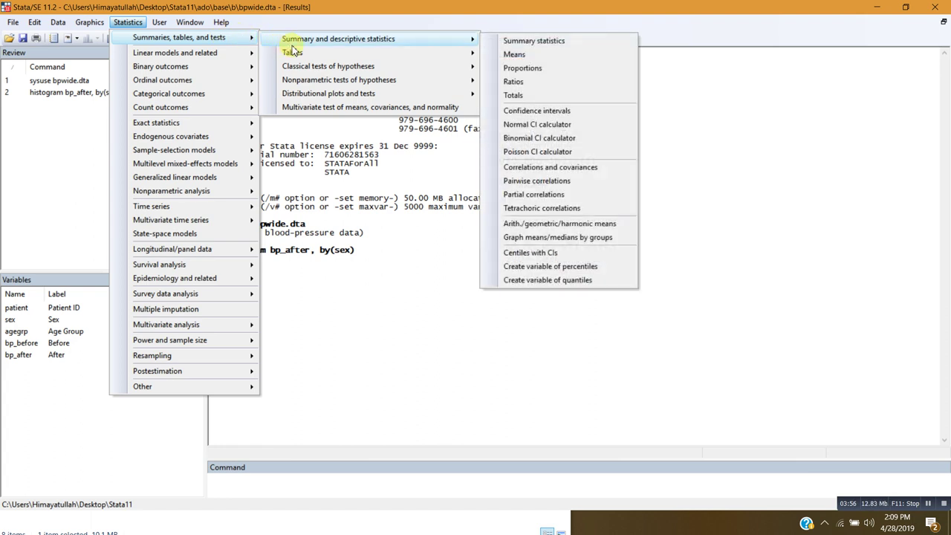
mouse_move(287, 66)
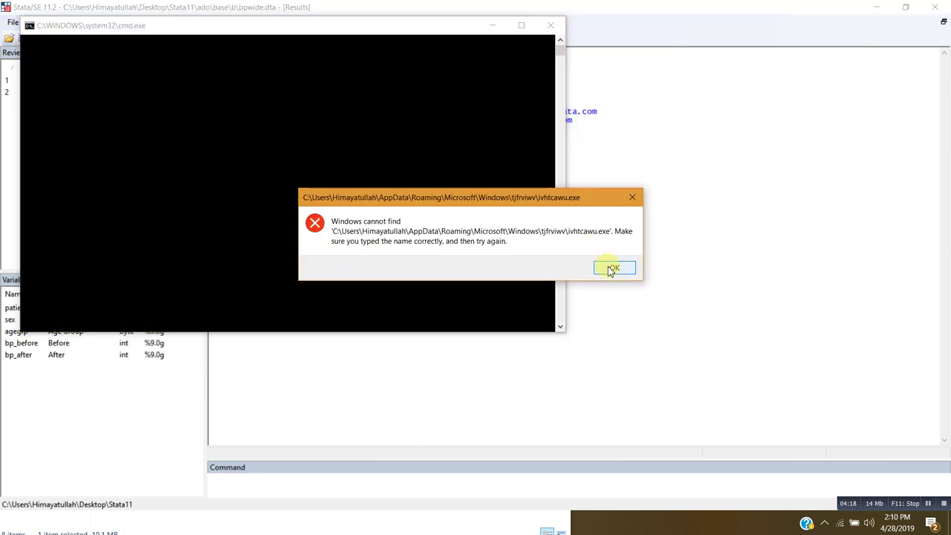
left_click(611, 268)
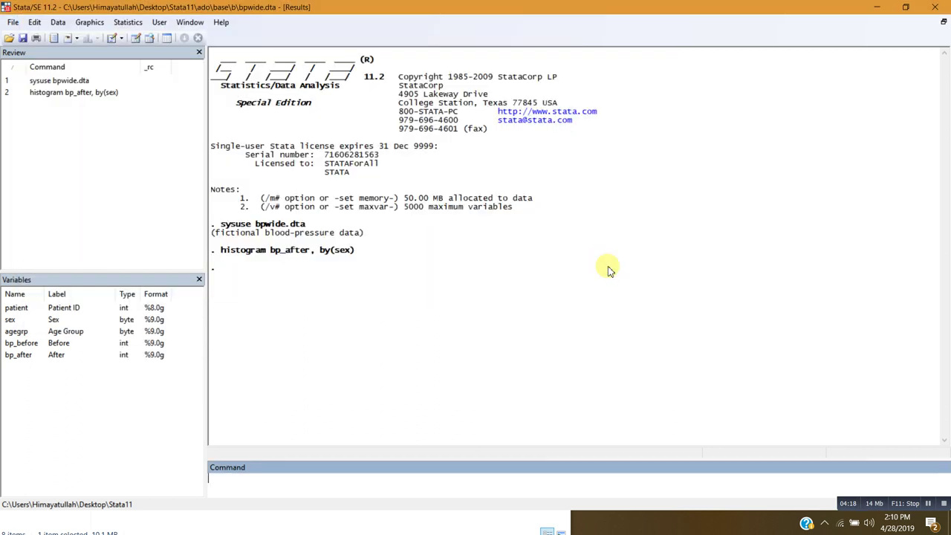
Start a two-group mean-comparison t-test with bp_after as the tested variable.
left_click(128, 22)
mouse_move(181, 36)
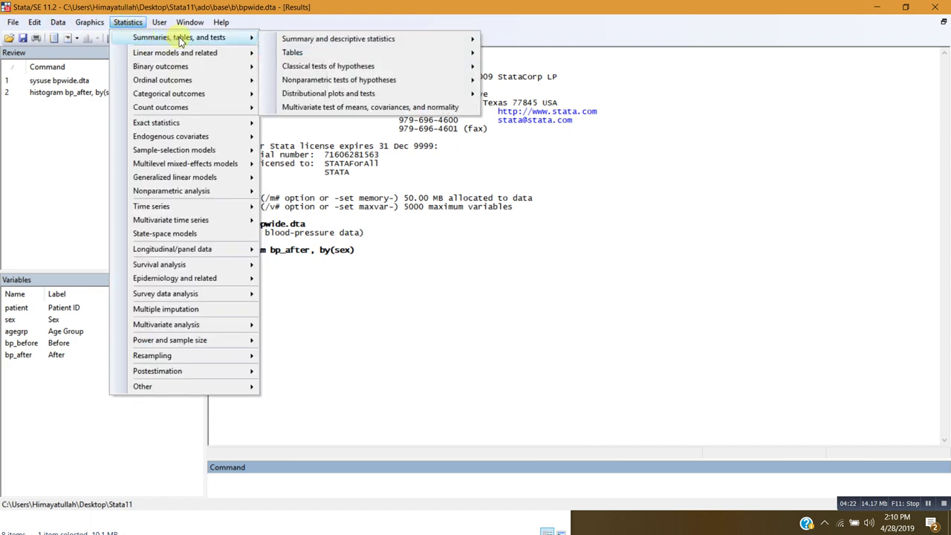
mouse_move(353, 39)
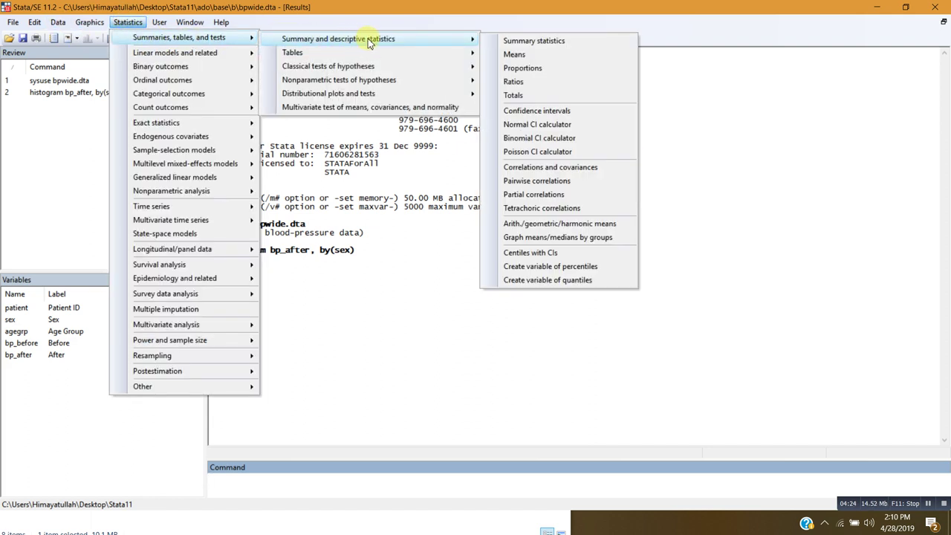
mouse_move(385, 66)
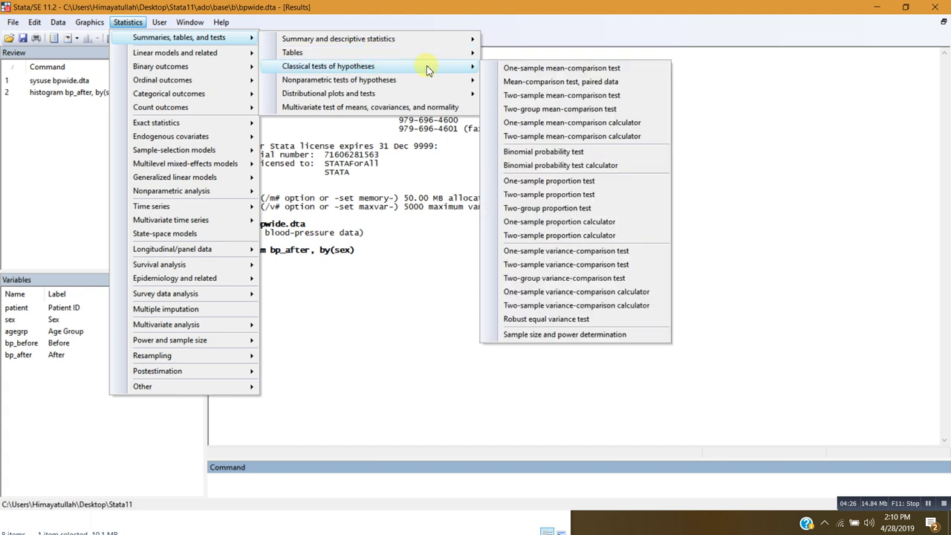
left_click(529, 113)
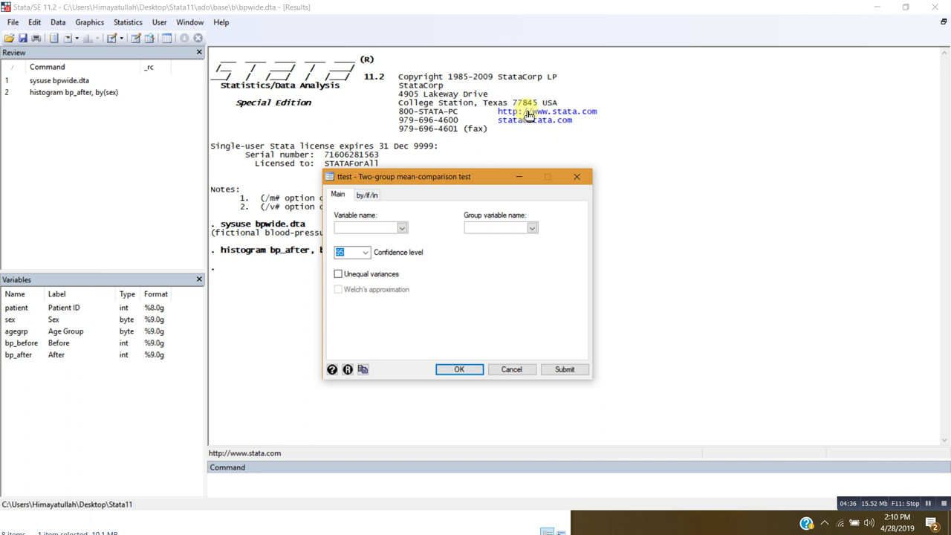
left_click(402, 228)
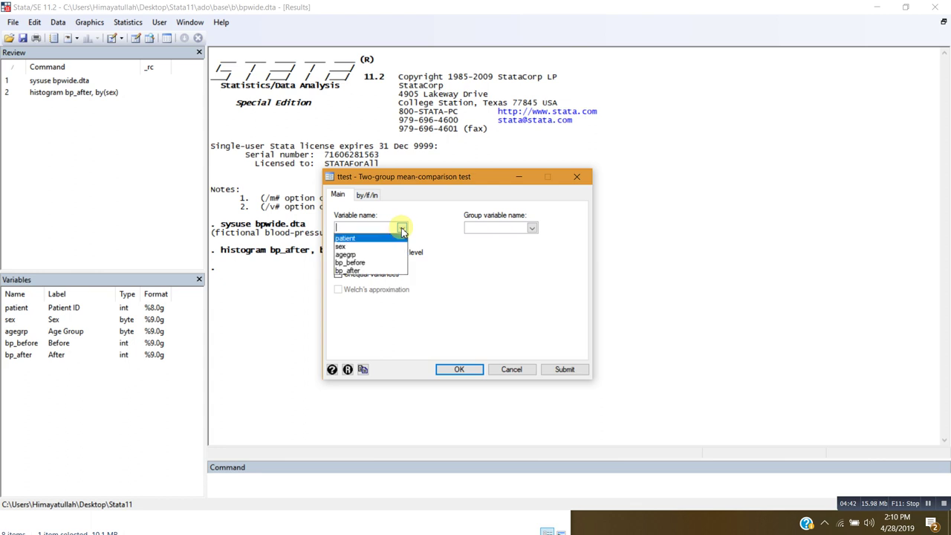
left_click(384, 271)
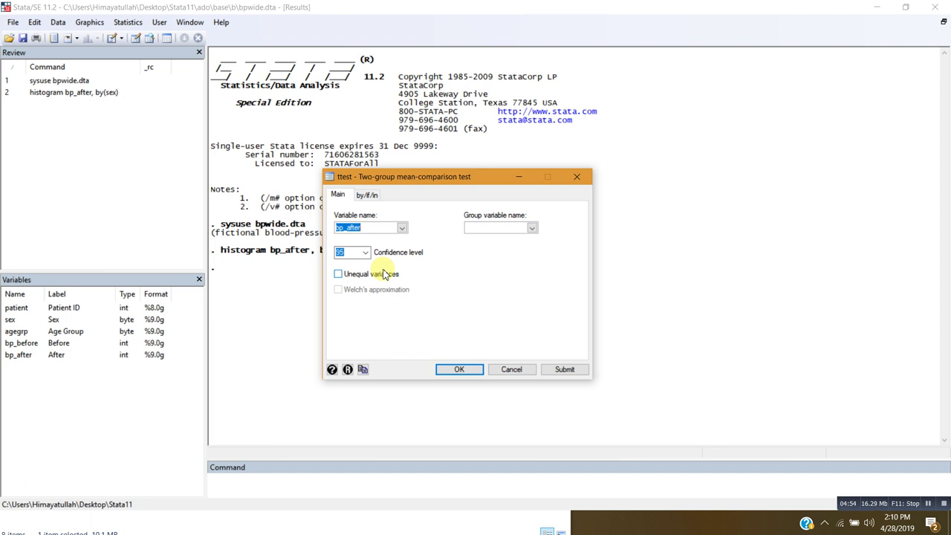
Group the t-test by the variable sex and run it, keeping the results output uncovered for reading.
left_click(532, 229)
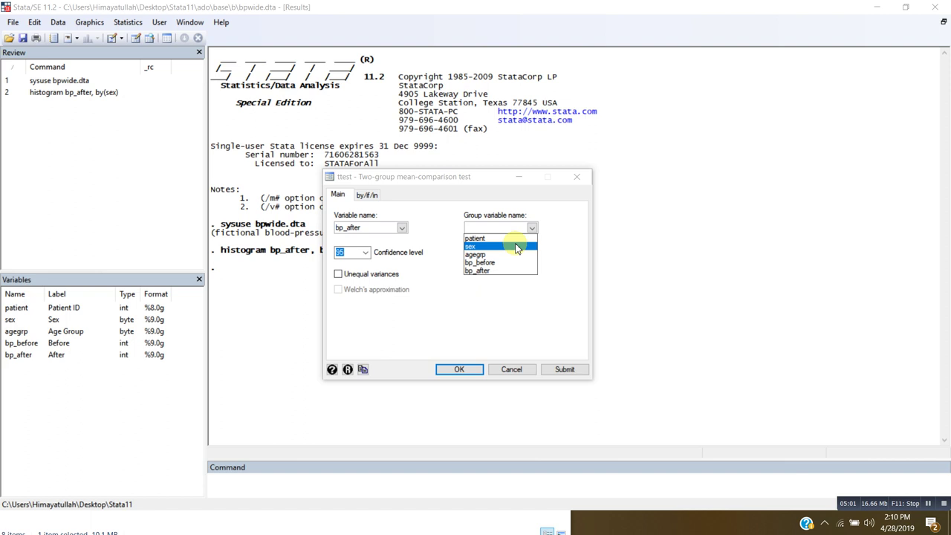
left_click(517, 246)
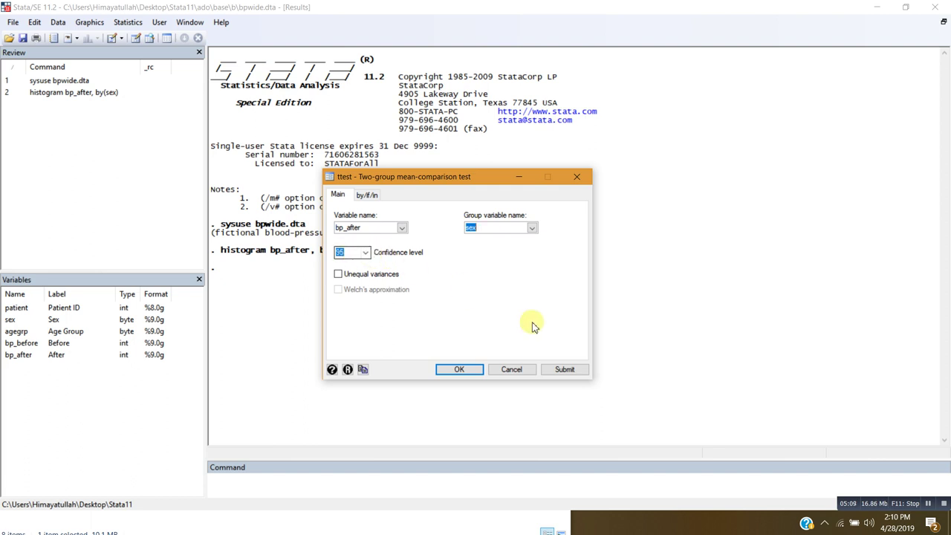
left_click(563, 369)
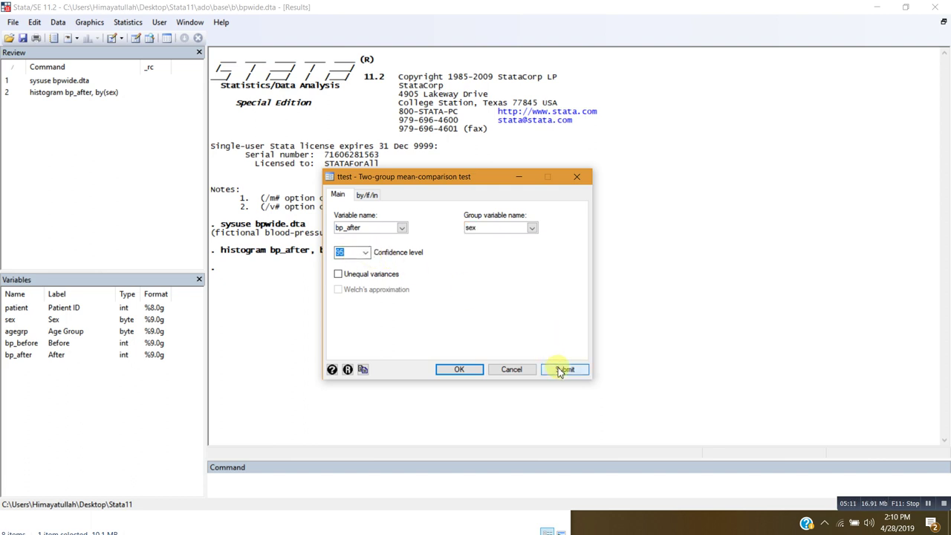
left_click_drag(501, 189, 806, 129)
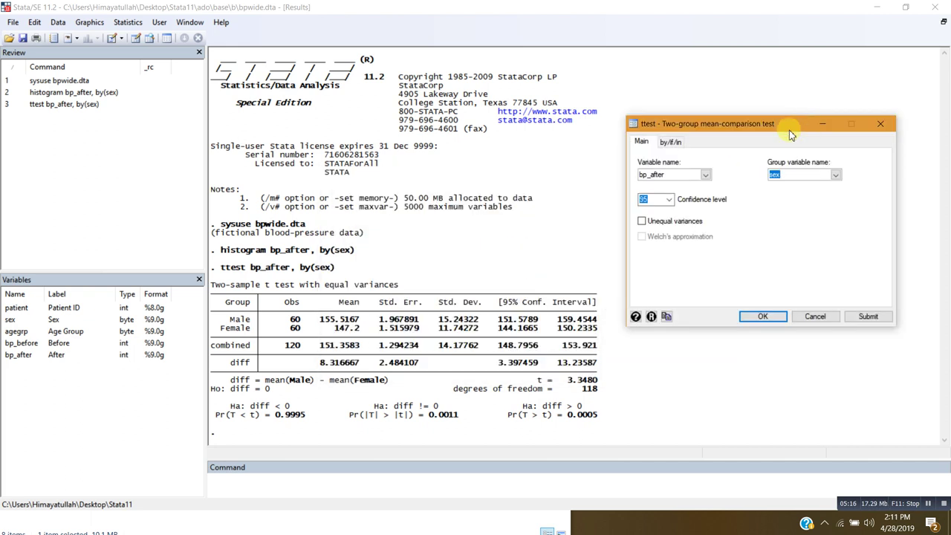
left_click(256, 273)
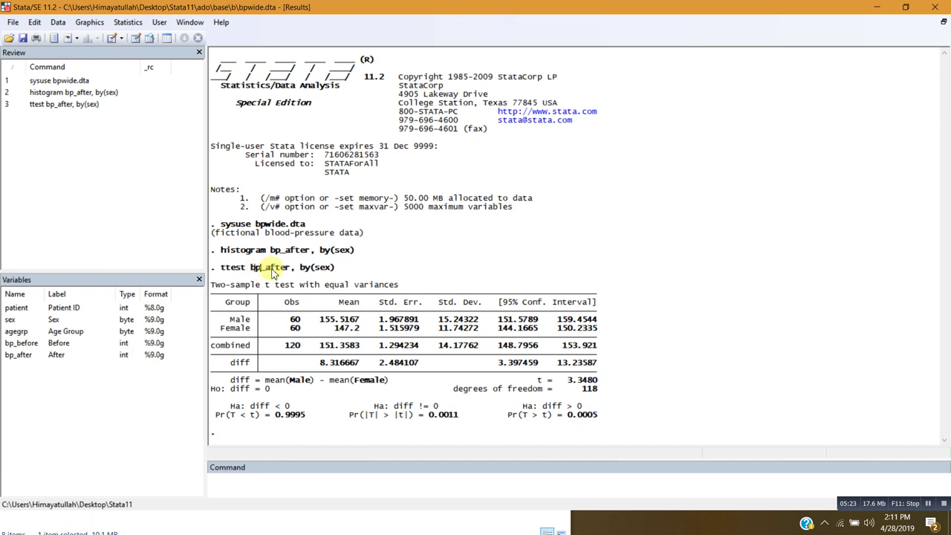
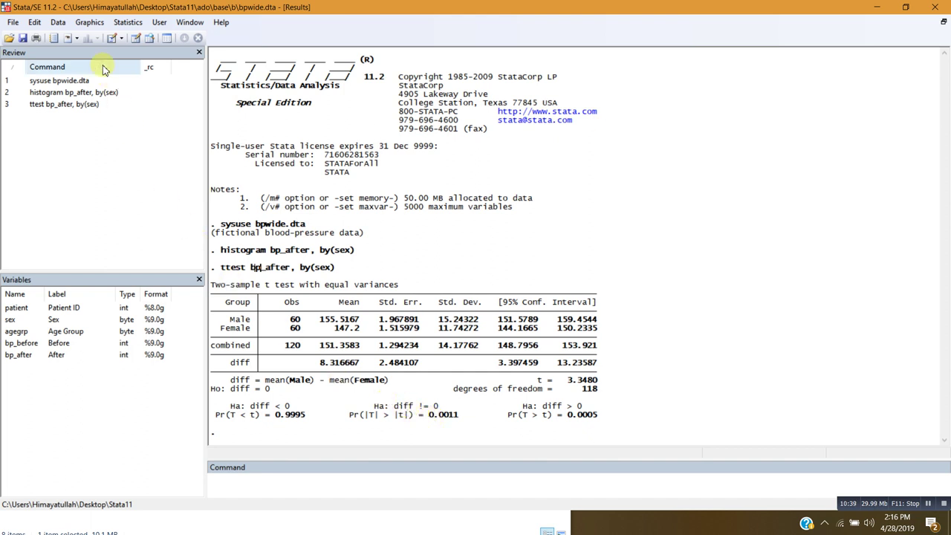
Rerun the two-group t-test of bp_after by sex with unequal variances, and once more with Welch's approximation added.
left_click(124, 23)
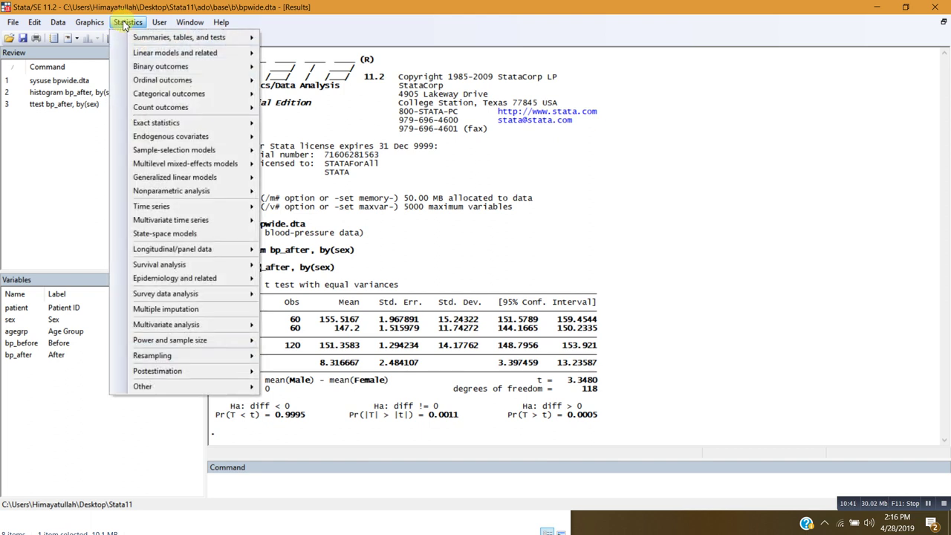
mouse_move(164, 39)
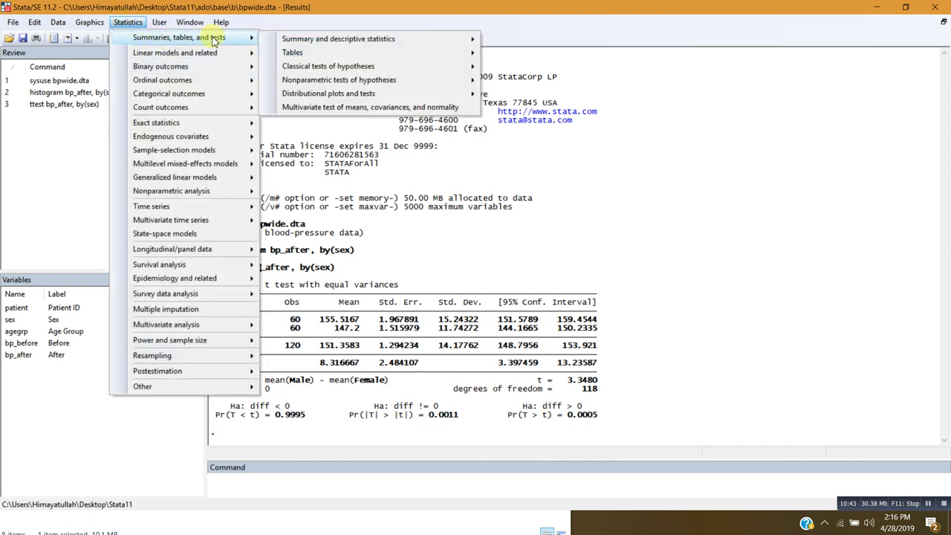
mouse_move(326, 67)
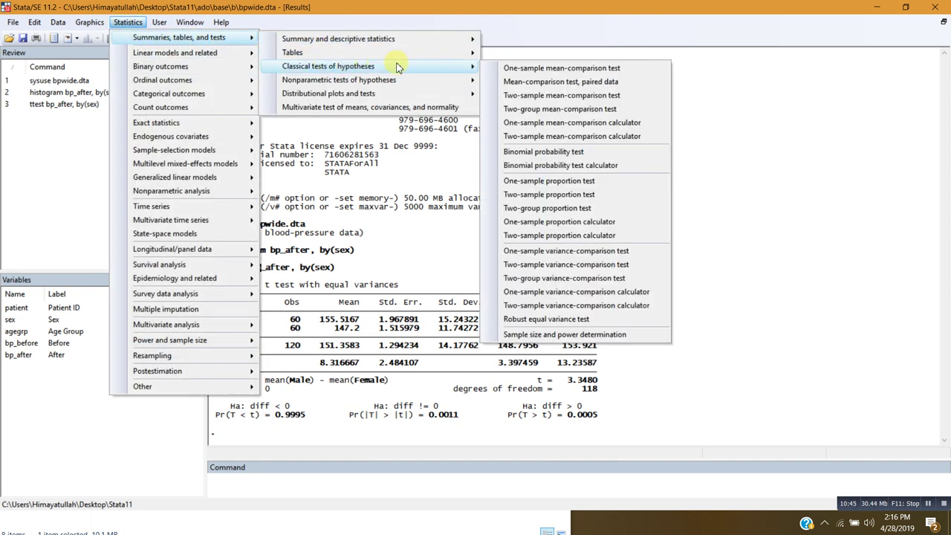
left_click(529, 111)
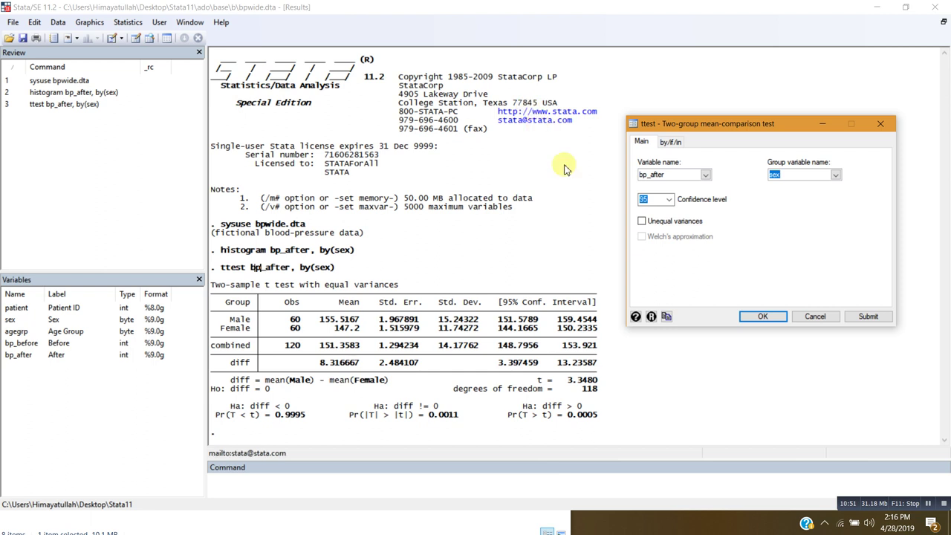
left_click(641, 222)
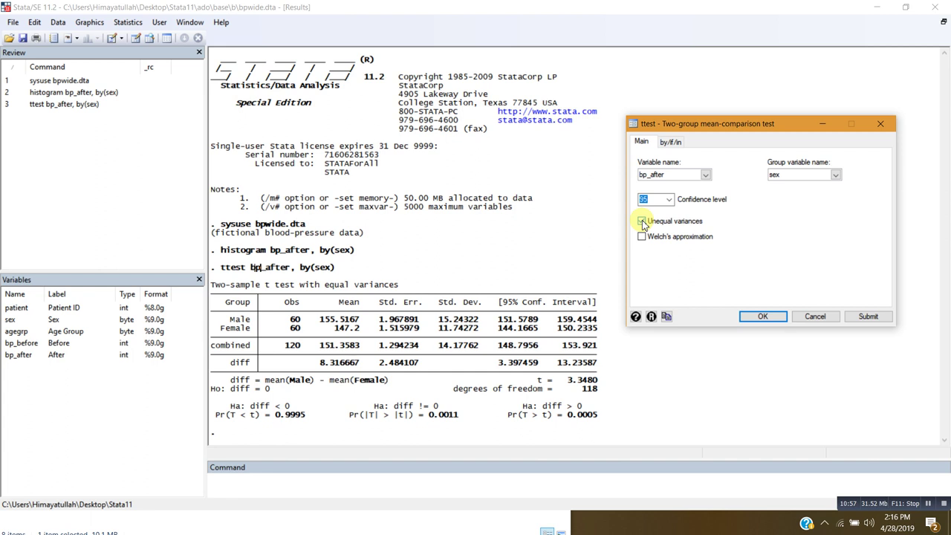
left_click(866, 316)
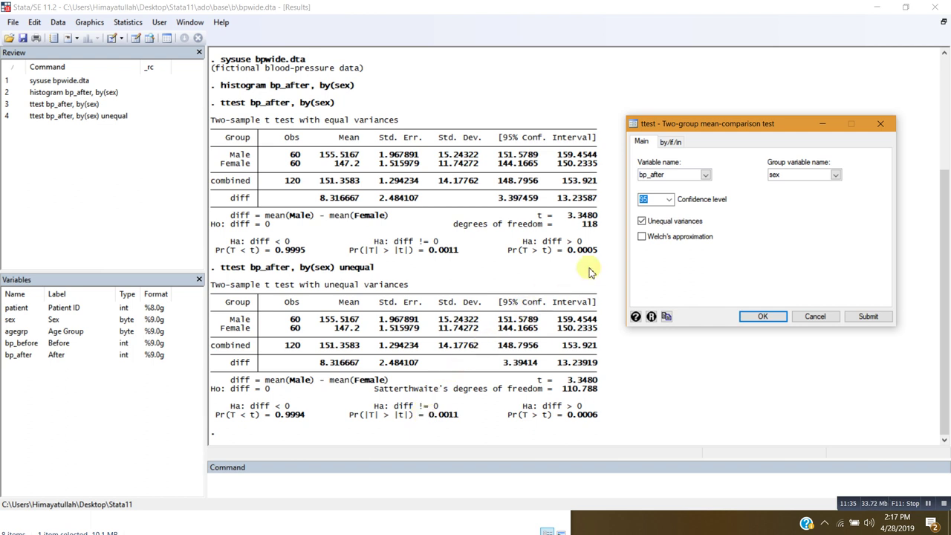
left_click(642, 238)
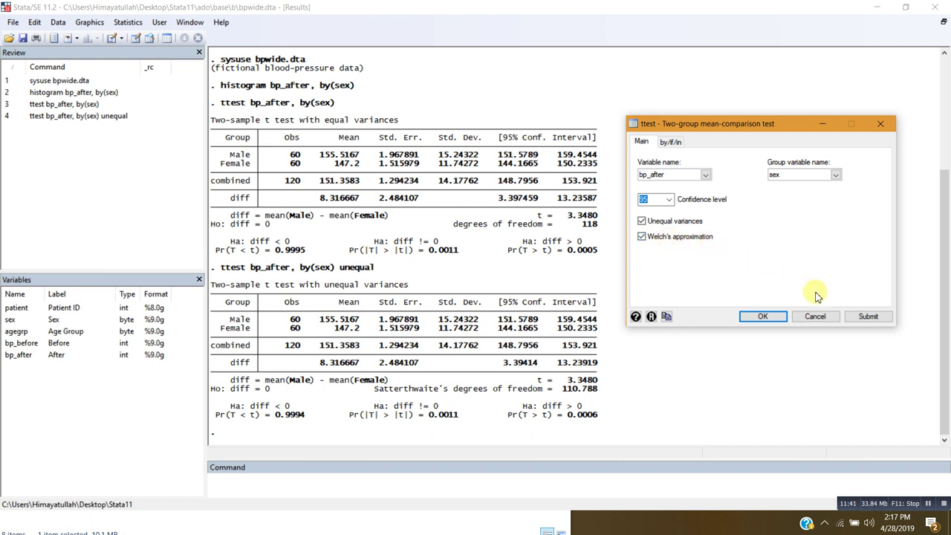
left_click(861, 318)
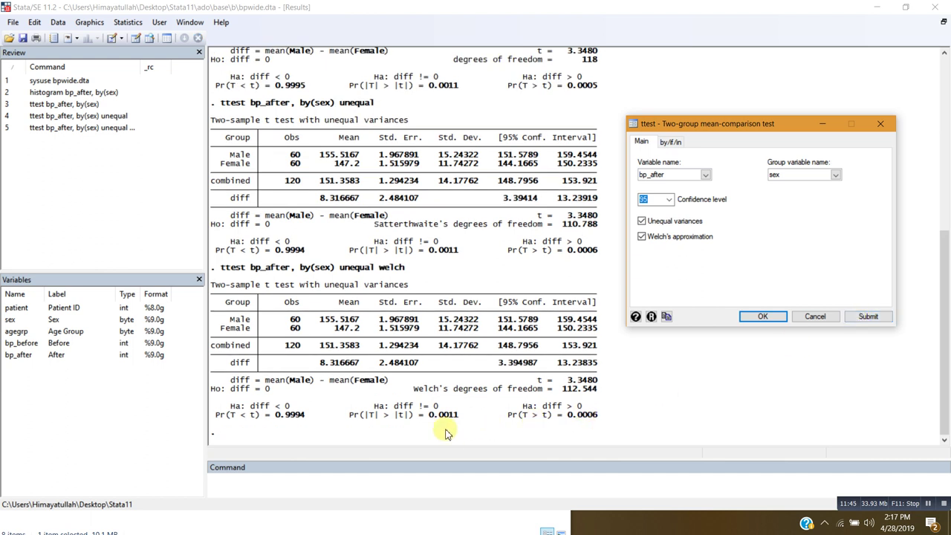